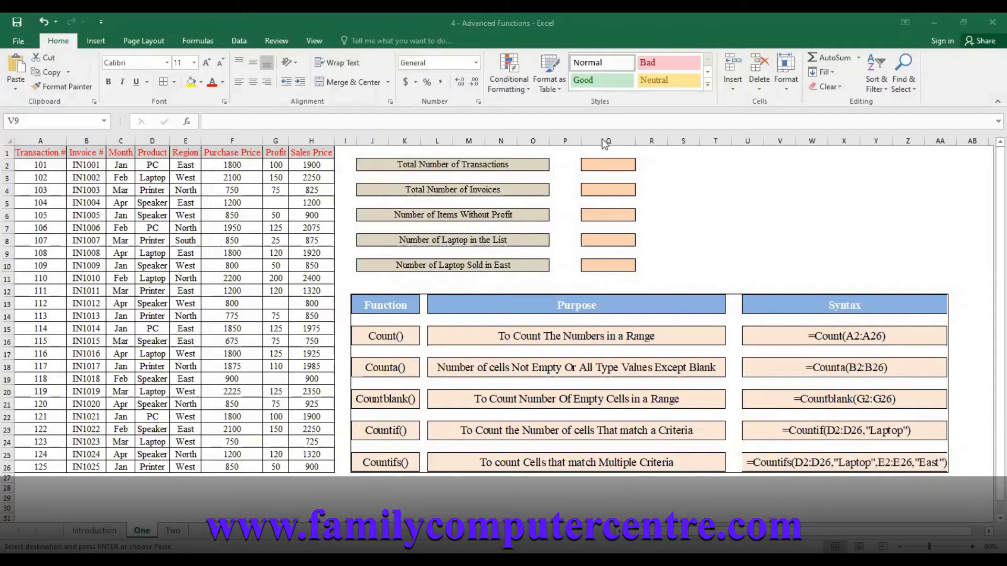
# Count the total number of transactions in cell Q2 with a COUNT formula over A2:A26
pyautogui.click(607, 167)
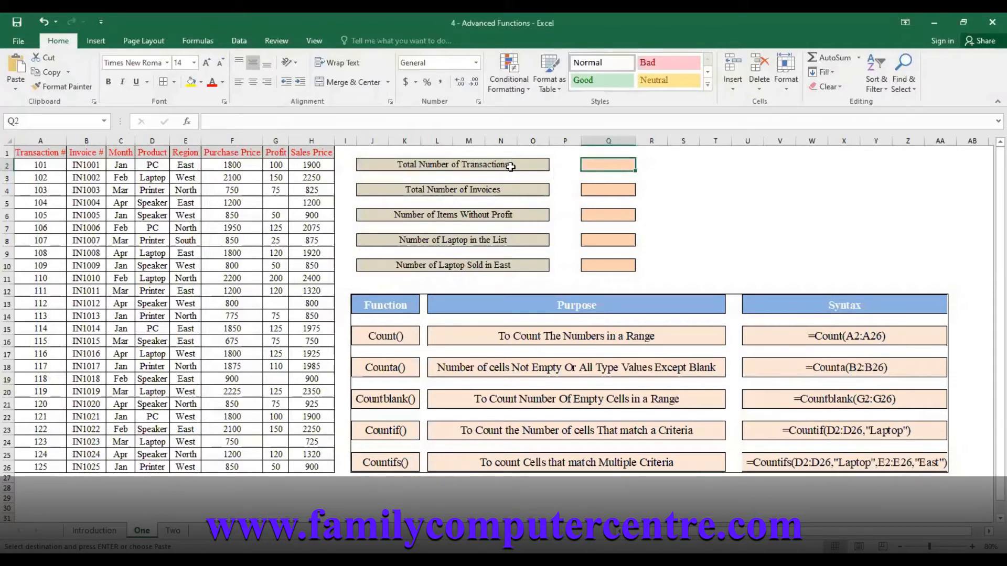
pyautogui.write('=')
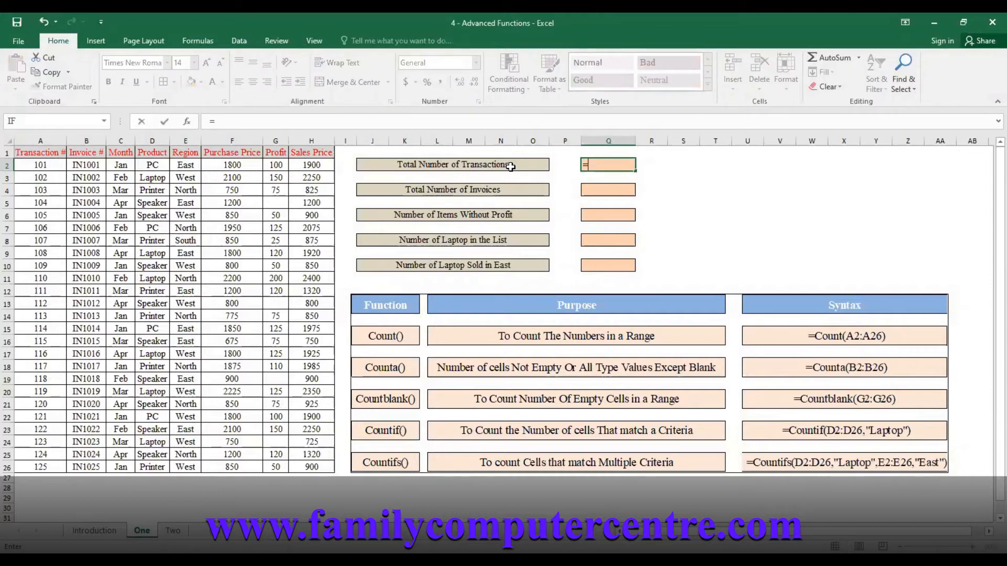
pyautogui.write('coun')
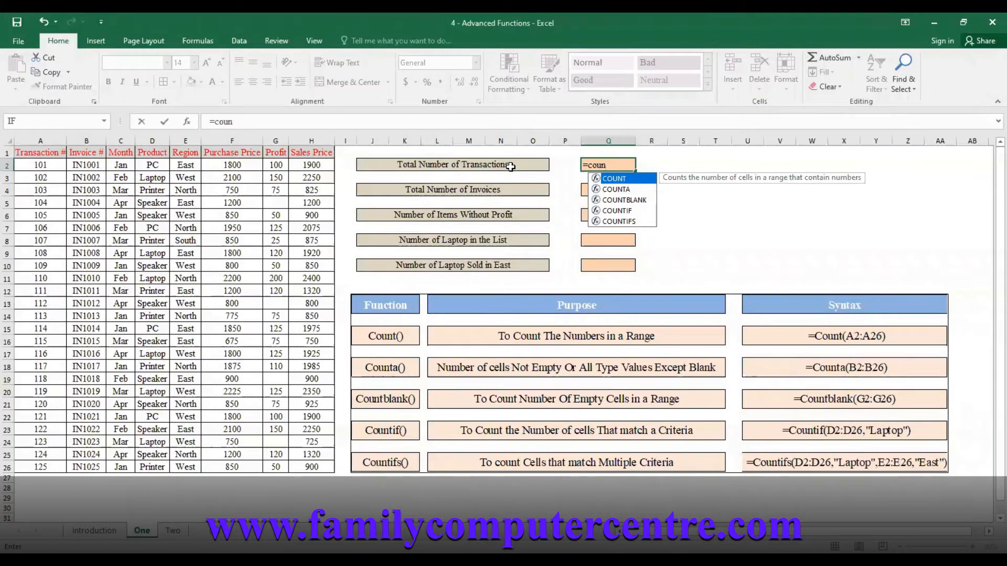
pyautogui.press('Tab')
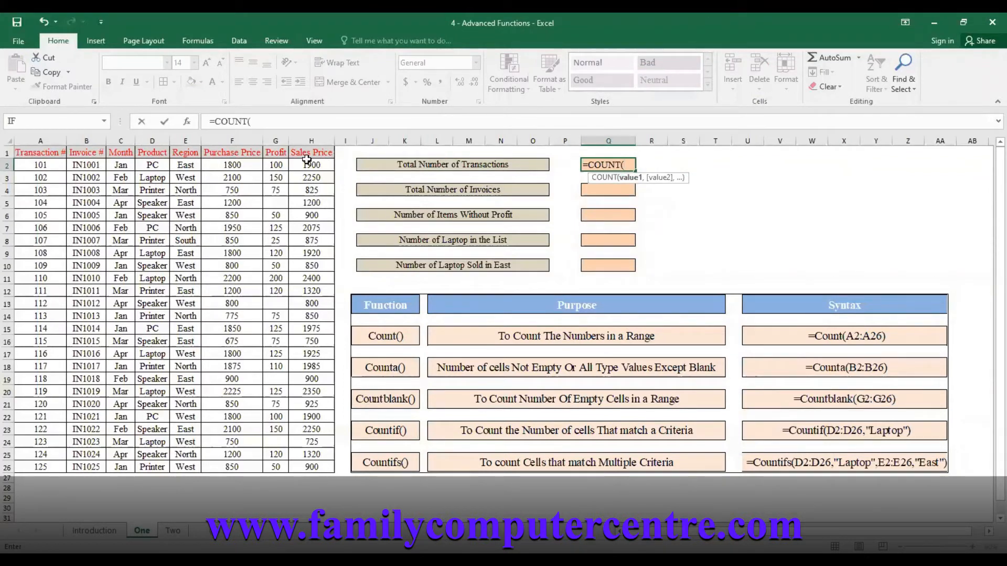
pyautogui.click(37, 166)
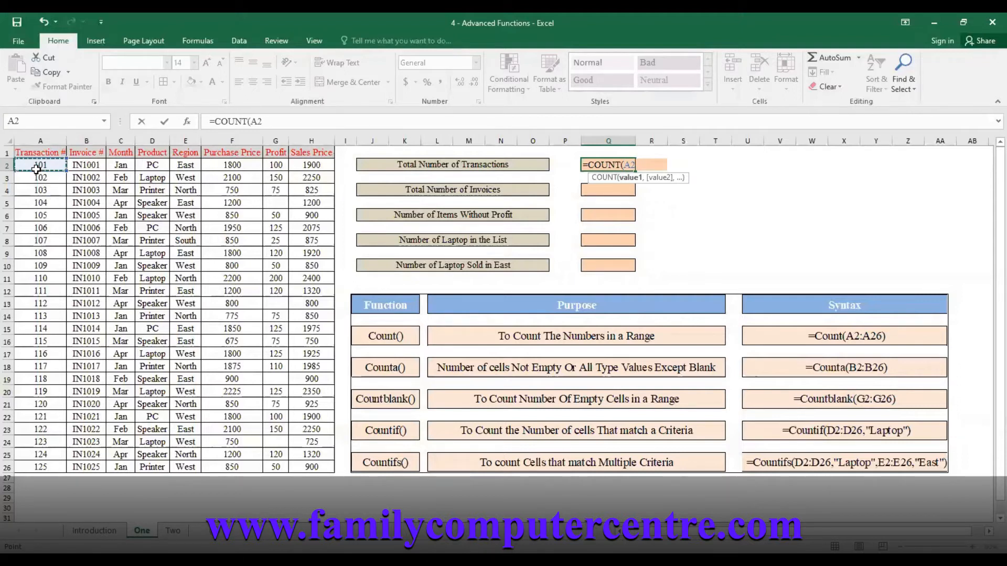
pyautogui.moveTo(36, 169); pyautogui.dragTo(41, 467)
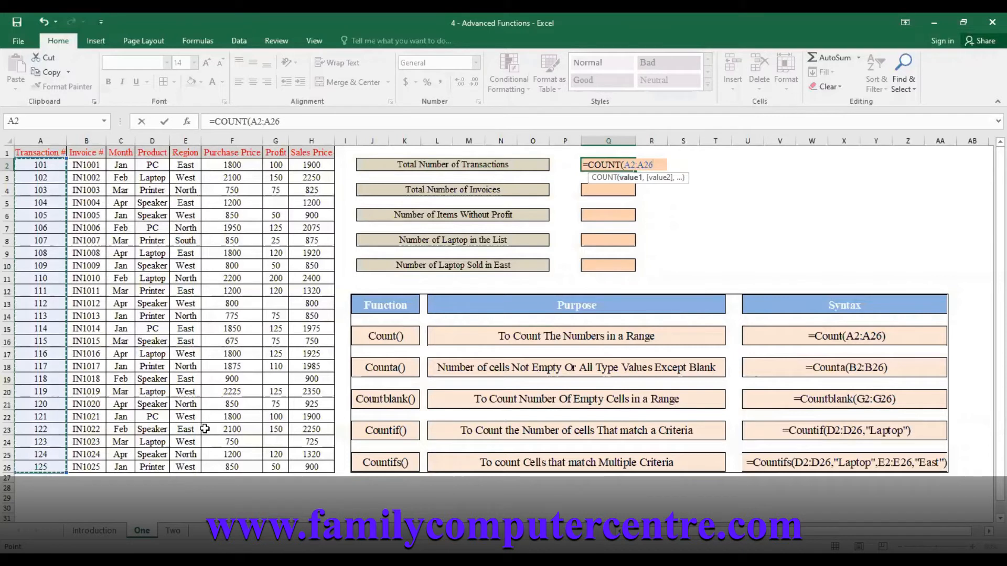
pyautogui.press('Return')
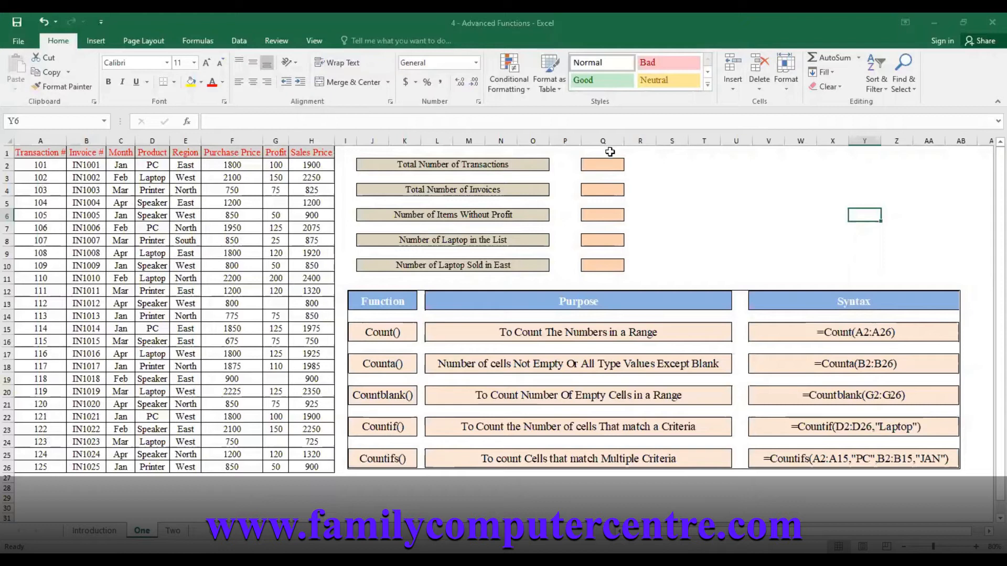
# Count the total number of invoices in cell Q4 with the formula =COUNTA(B2:B26)
pyautogui.click(606, 186)
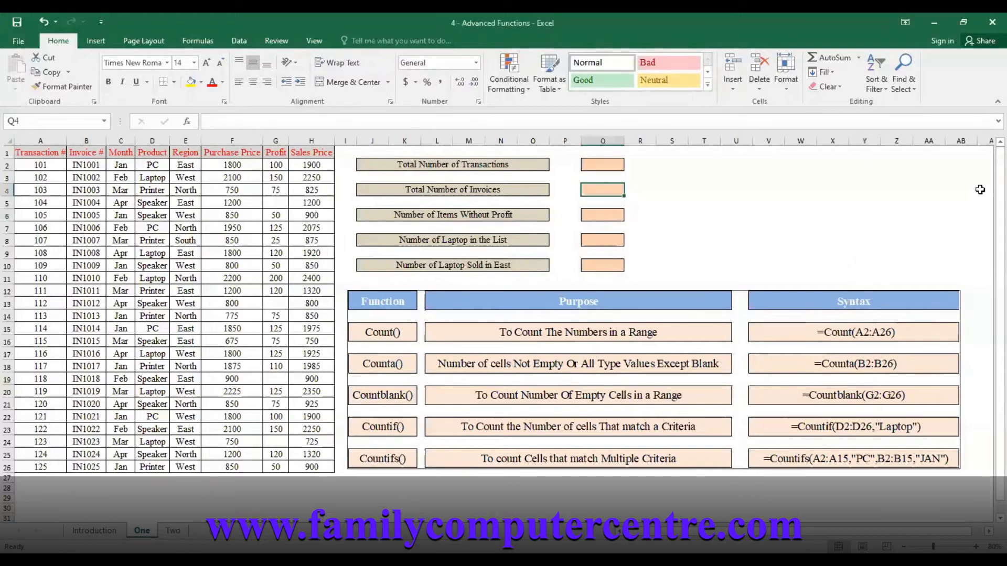
pyautogui.write('=')
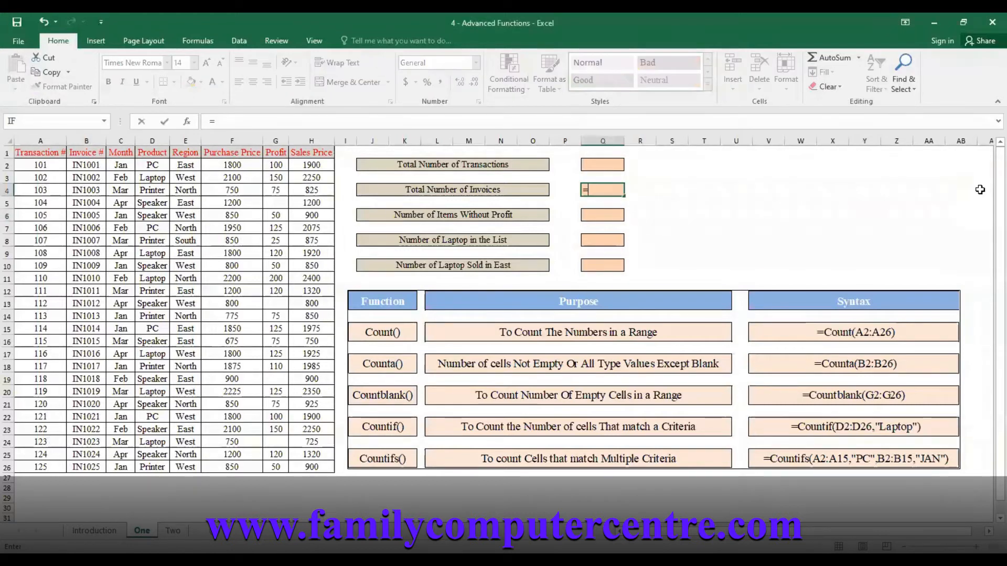
pyautogui.write('counta')
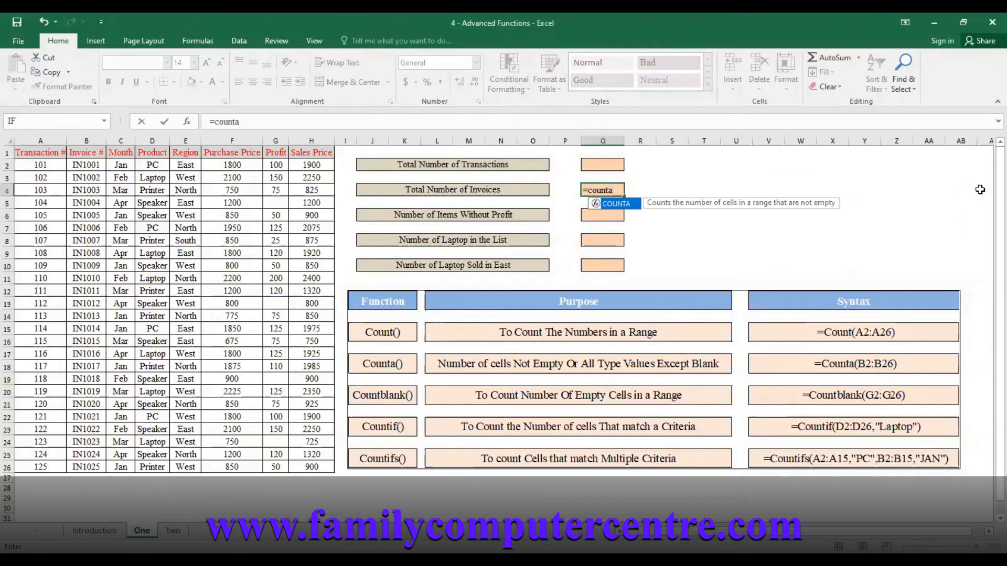
pyautogui.press('Tab')
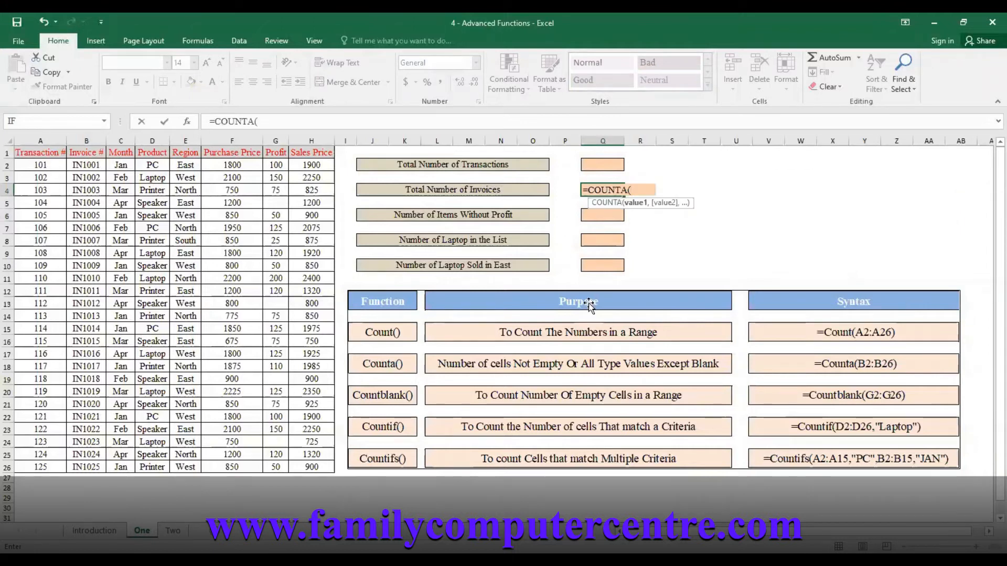
pyautogui.click(85, 166)
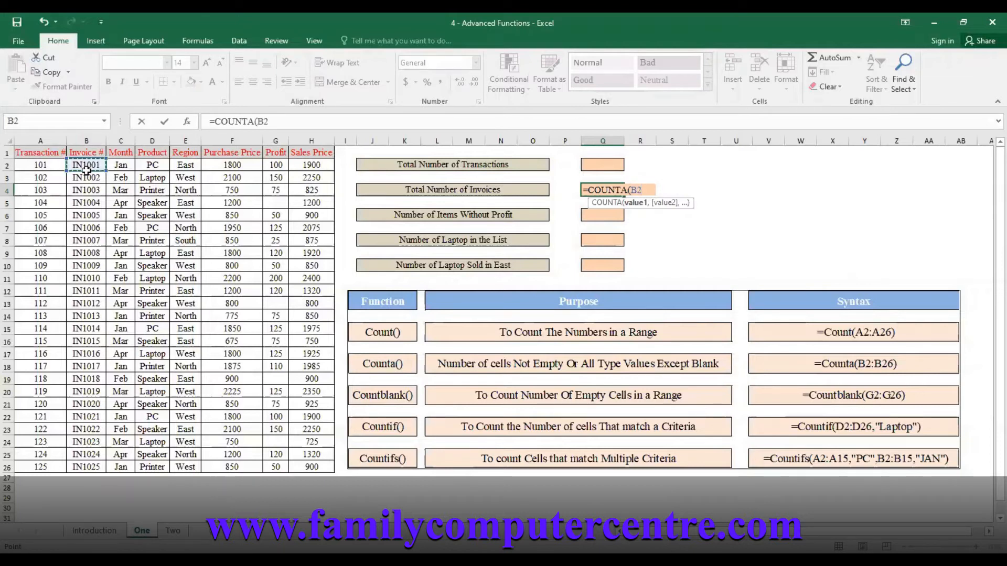
pyautogui.moveTo(86, 169); pyautogui.dragTo(87, 466)
pyautogui.write(')')
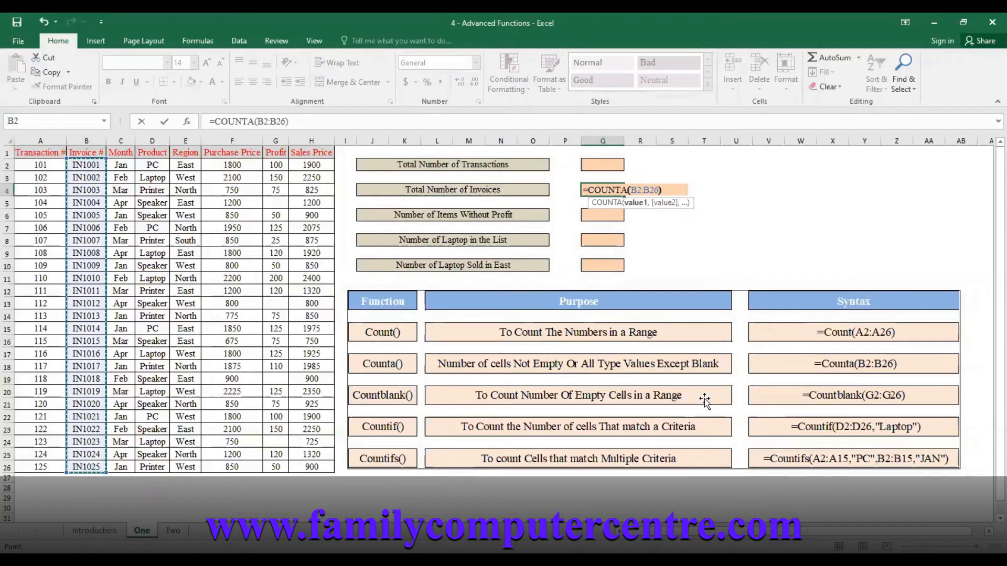
pyautogui.press('Return')
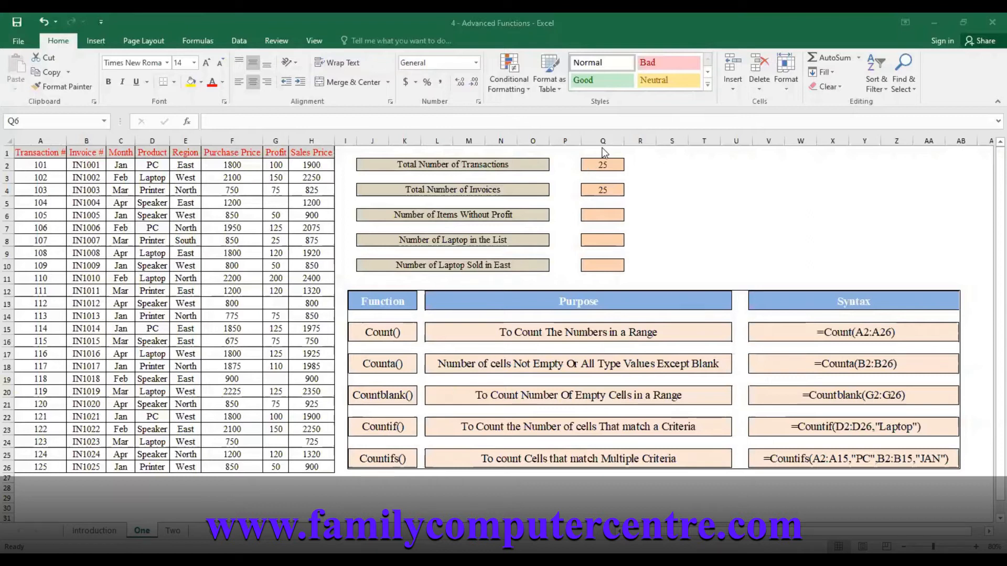
# Count the items without profit in cell Q6 with a COUNTBLANK formula over the Profit values G2:G26
pyautogui.click(601, 217)
pyautogui.write('=')
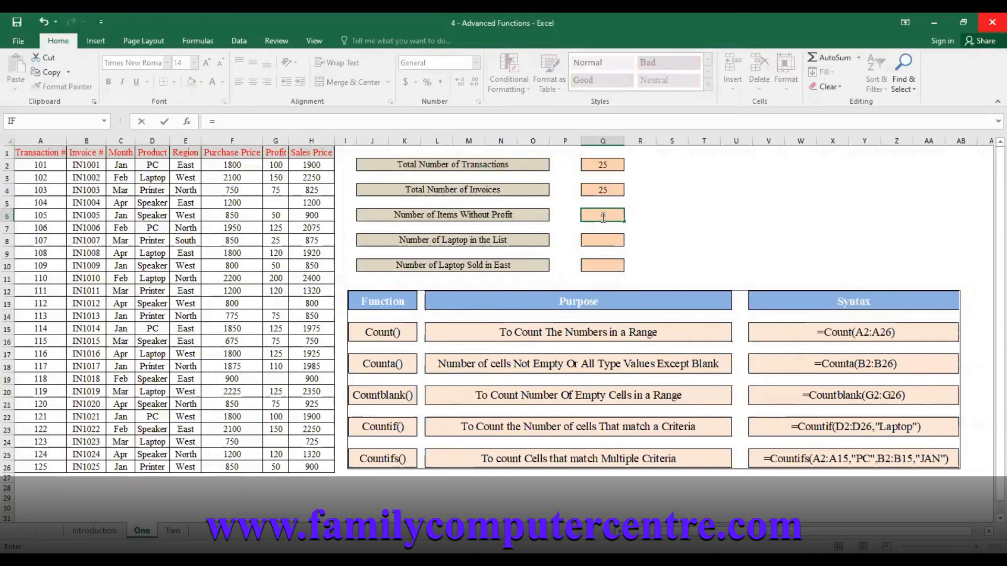
pyautogui.write('countb')
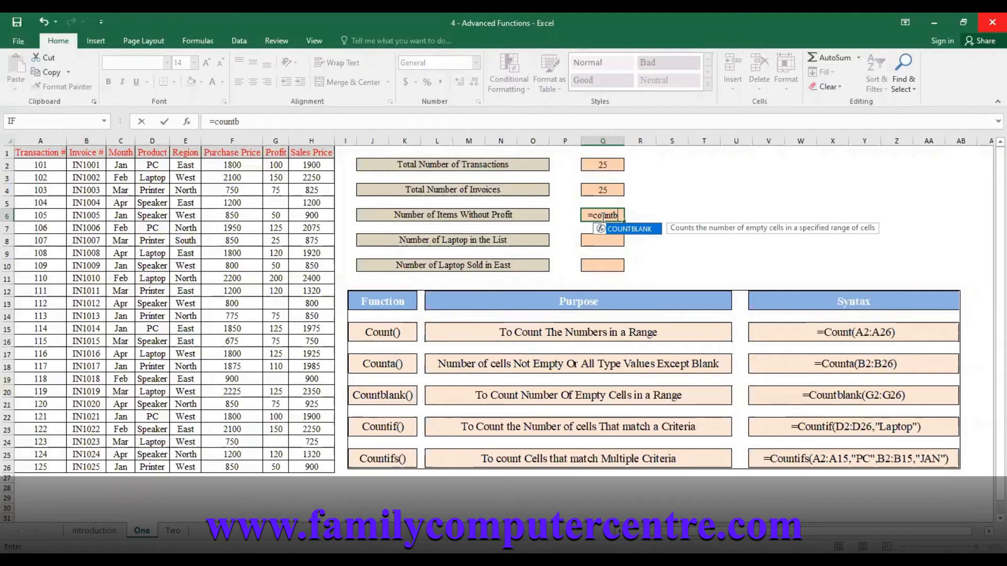
pyautogui.press('Tab')
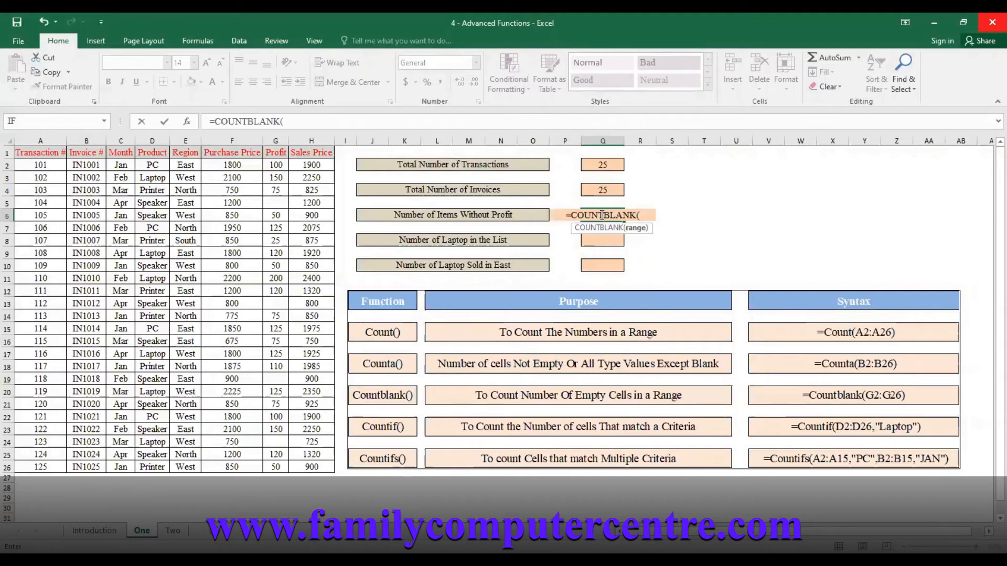
pyautogui.click(280, 166)
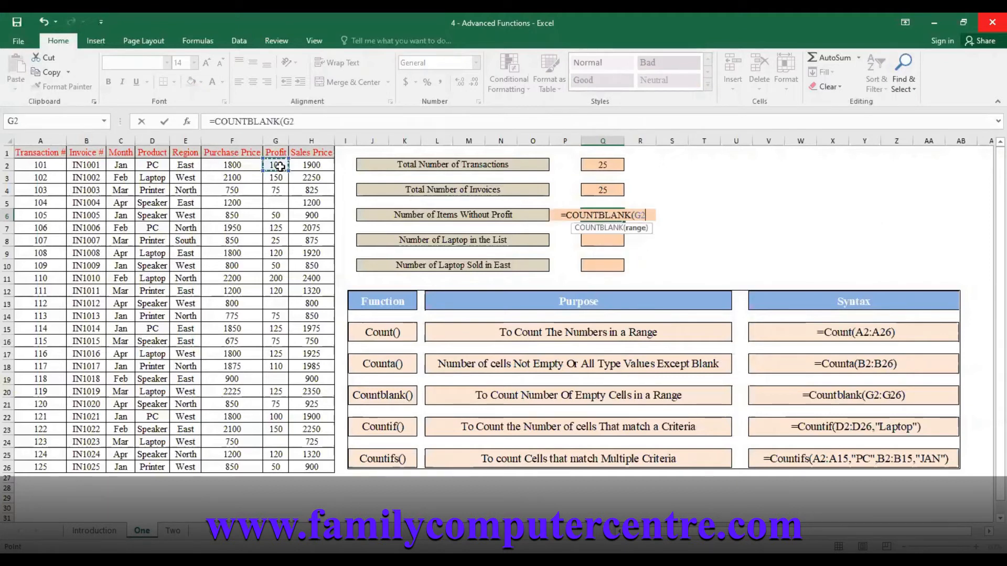
pyautogui.moveTo(280, 167); pyautogui.dragTo(276, 467)
pyautogui.write(')')
pyautogui.press('Return')
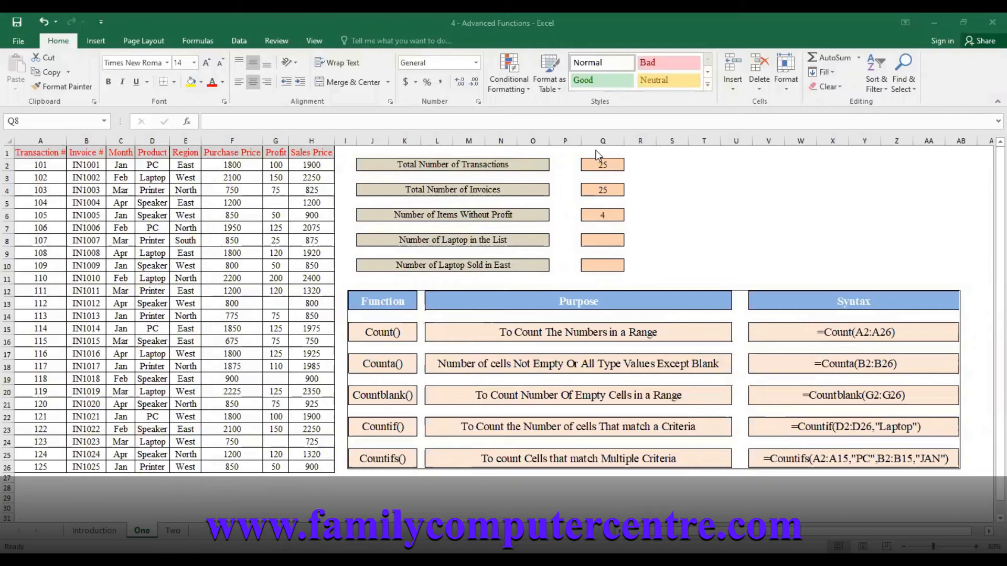
# Count the laptops in the list in cell Q8 with the formula =COUNTIF(D2:D26,"Laptop")
pyautogui.click(611, 244)
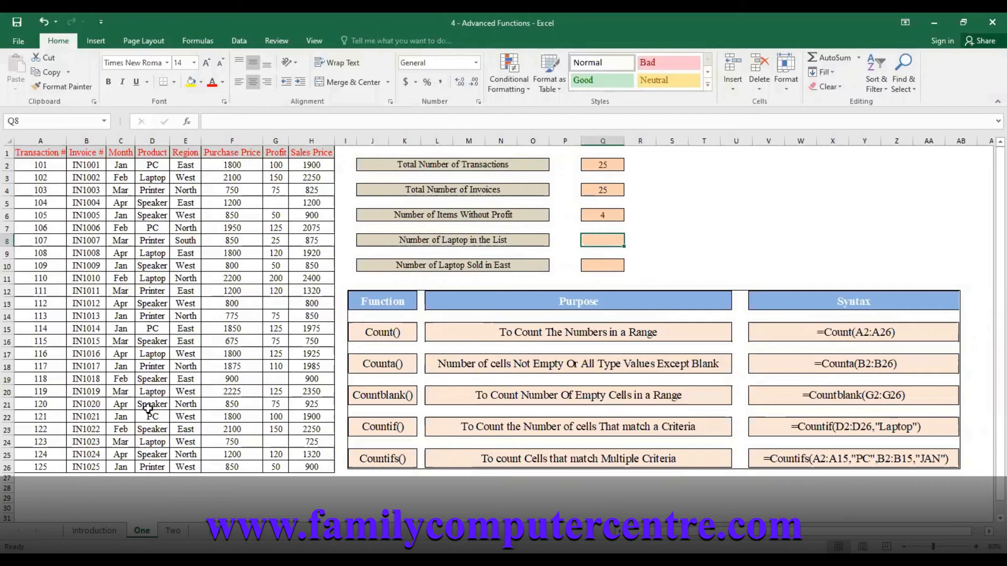
pyautogui.write('=')
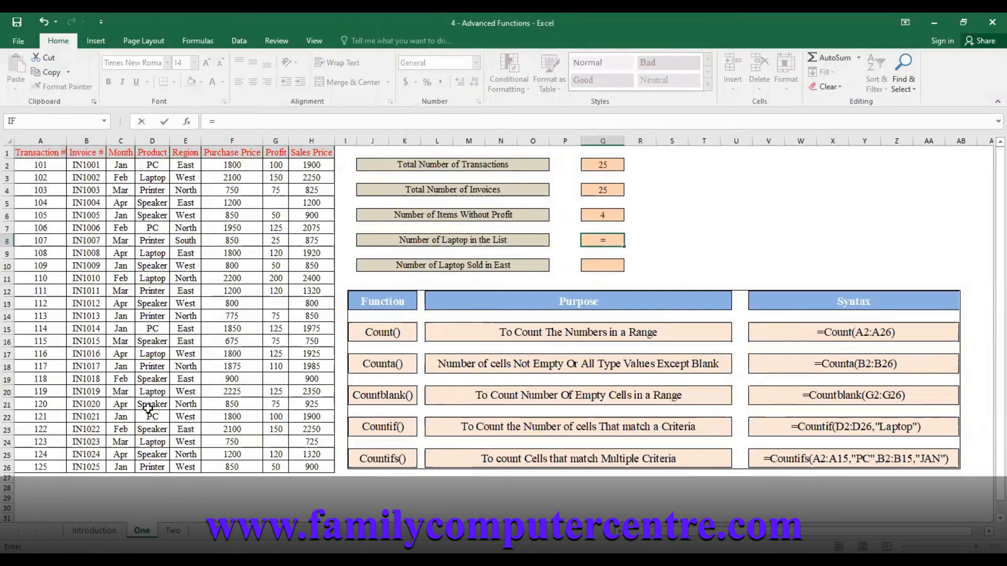
pyautogui.write('counti')
pyautogui.press('Tab')
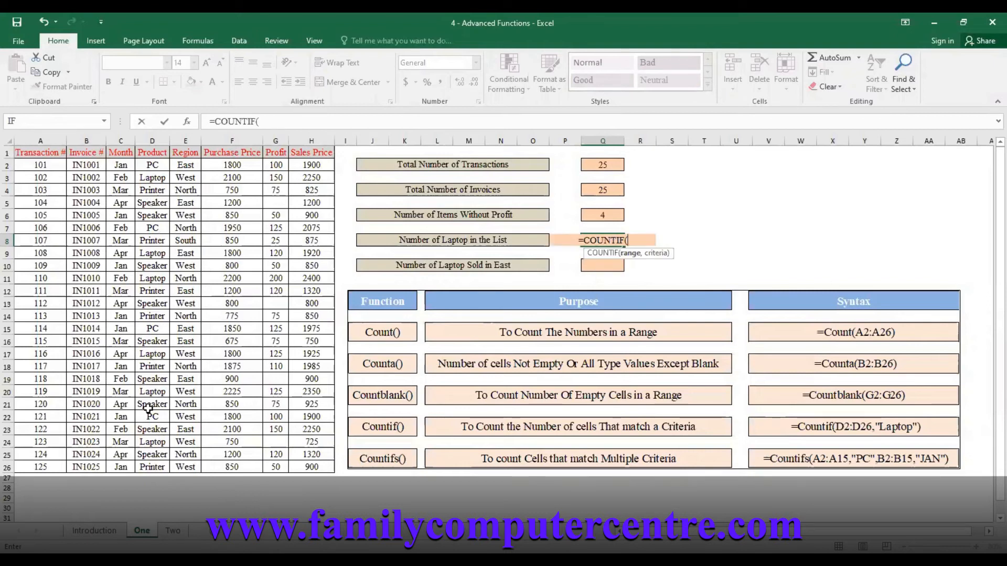
pyautogui.click(157, 165)
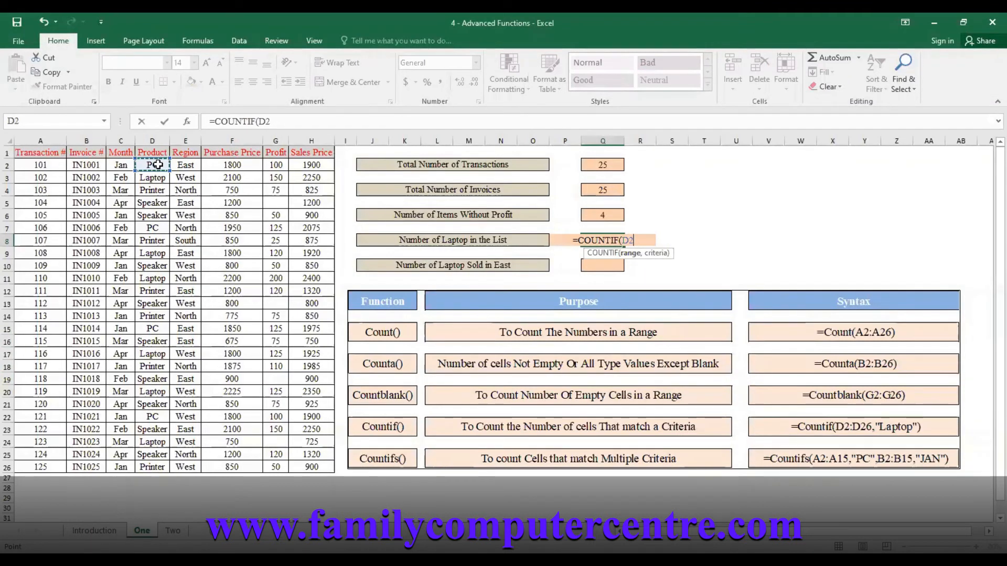
pyautogui.moveTo(157, 165); pyautogui.dragTo(166, 461)
pyautogui.write(',')
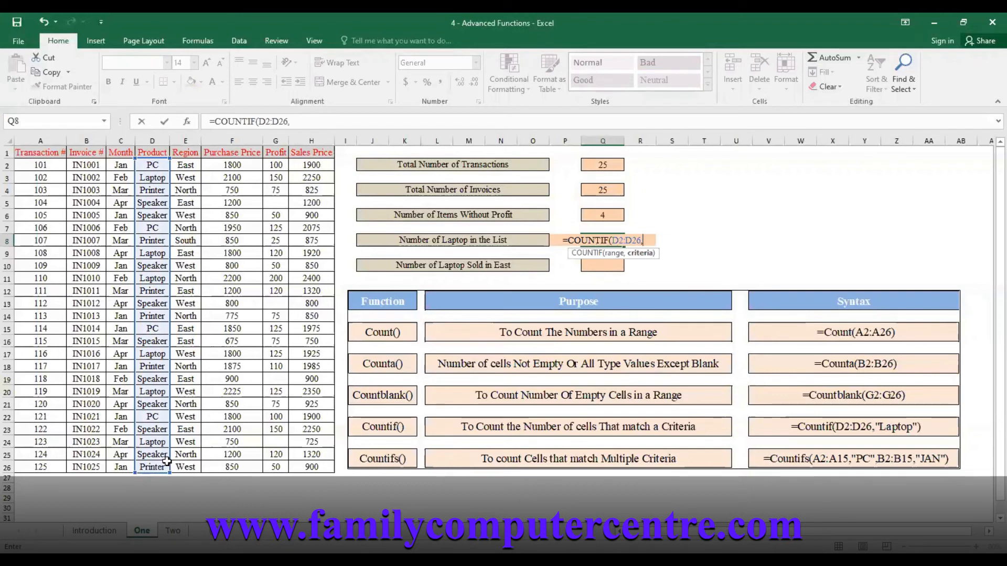
pyautogui.write('"Laptop")')
pyautogui.press('Return')
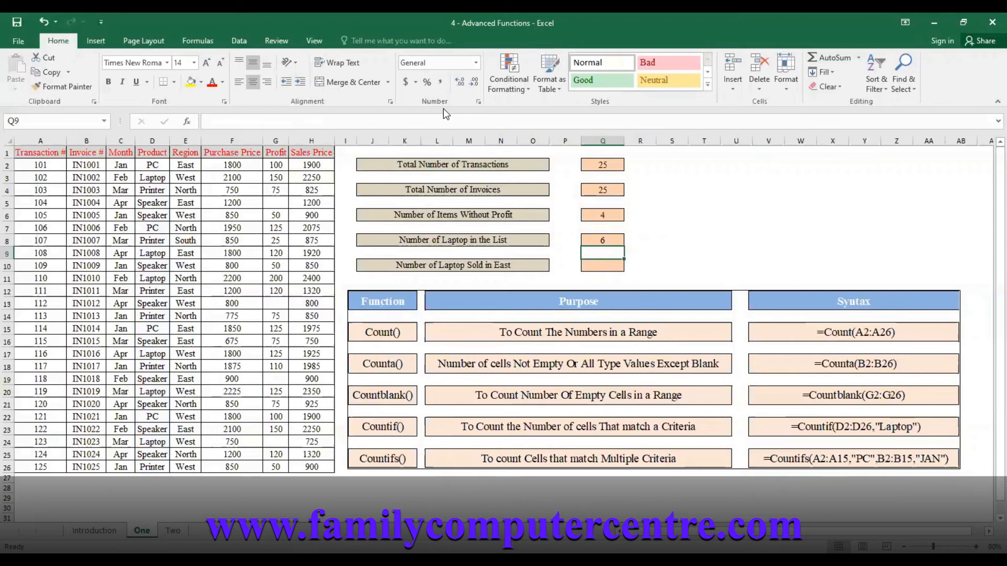
# Begin a COUNTIFS formula in cell Q10 with the Product range D2:D26 and "Laptop" as the first criteria pair
pyautogui.press('Down')
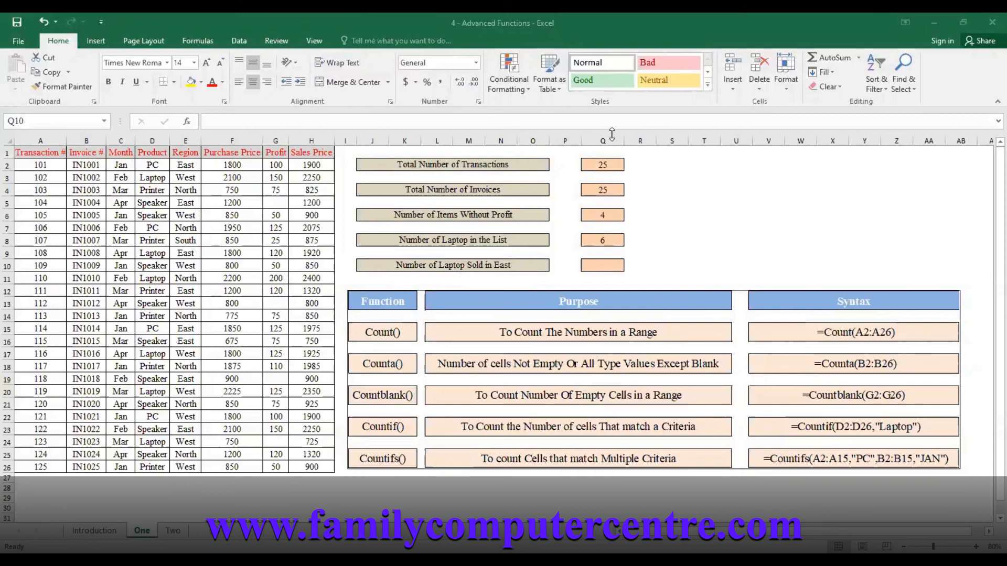
pyautogui.click(600, 267)
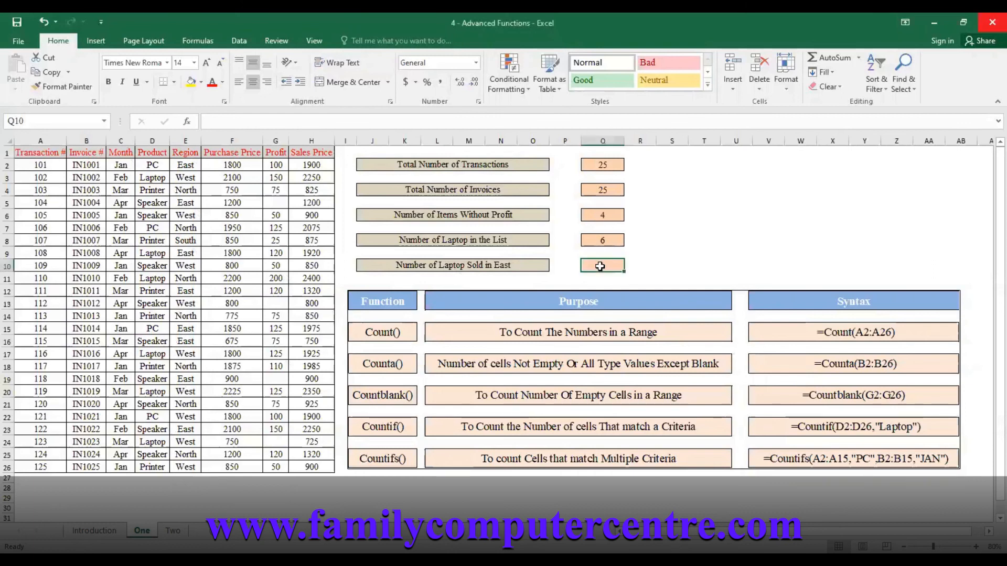
pyautogui.write('=')
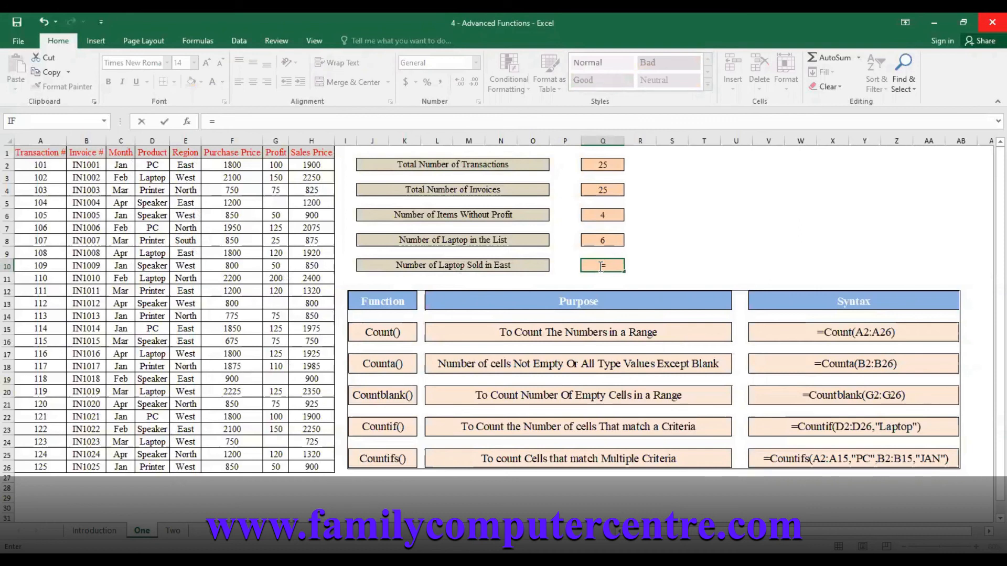
pyautogui.write('countifs')
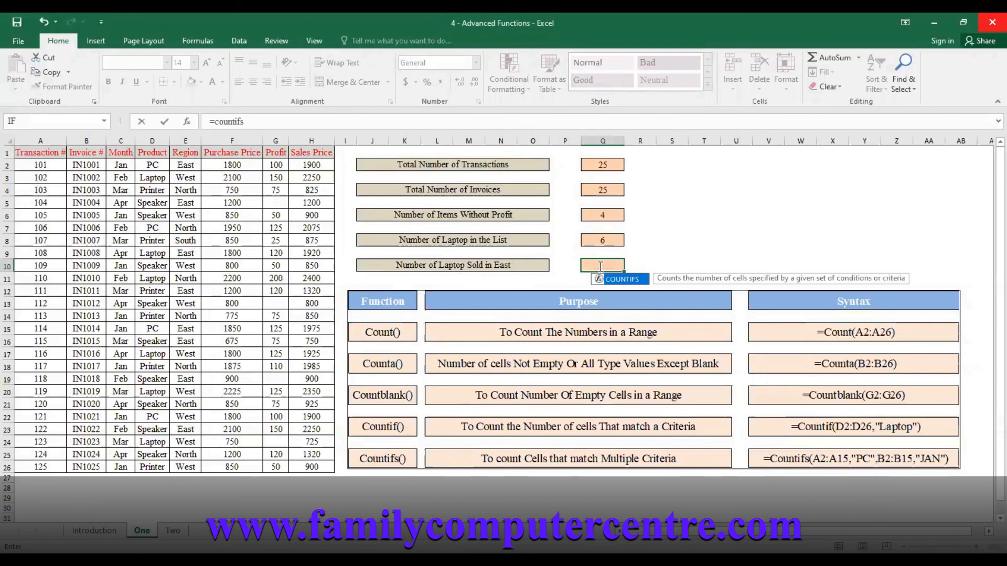
pyautogui.press('Tab')
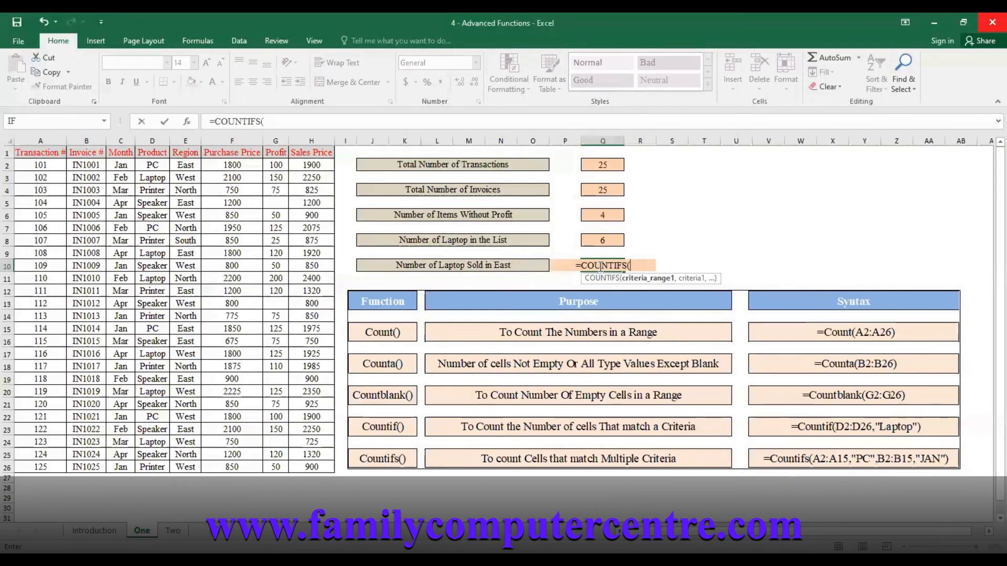
pyautogui.click(160, 166)
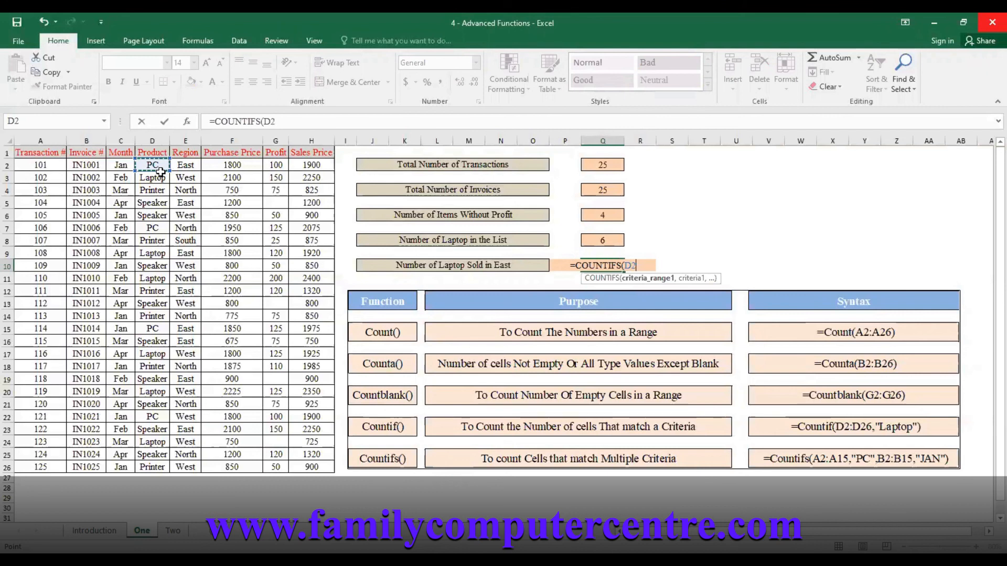
pyautogui.hotkey('ctrl', 'shift', 'Down')
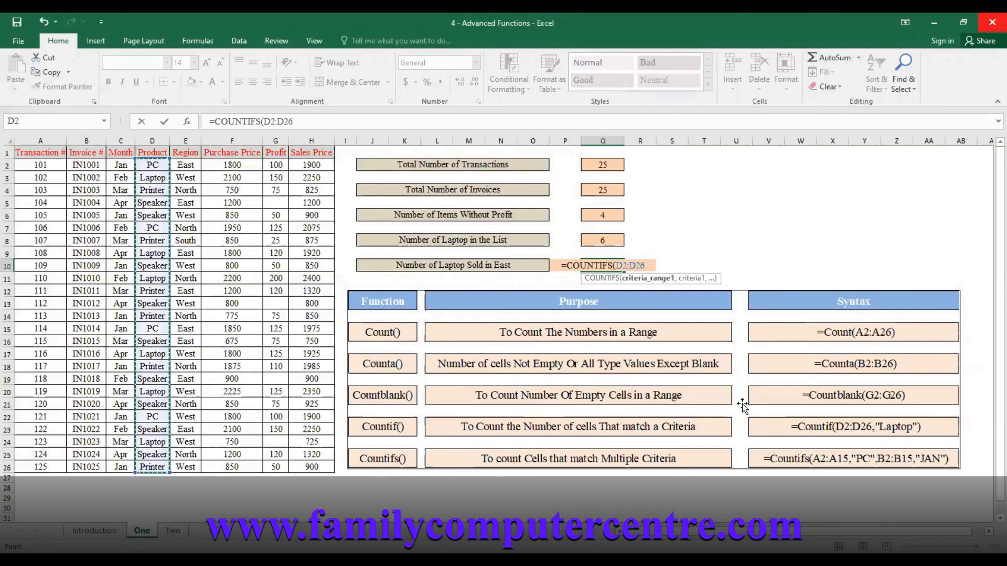
pyautogui.write(',"')
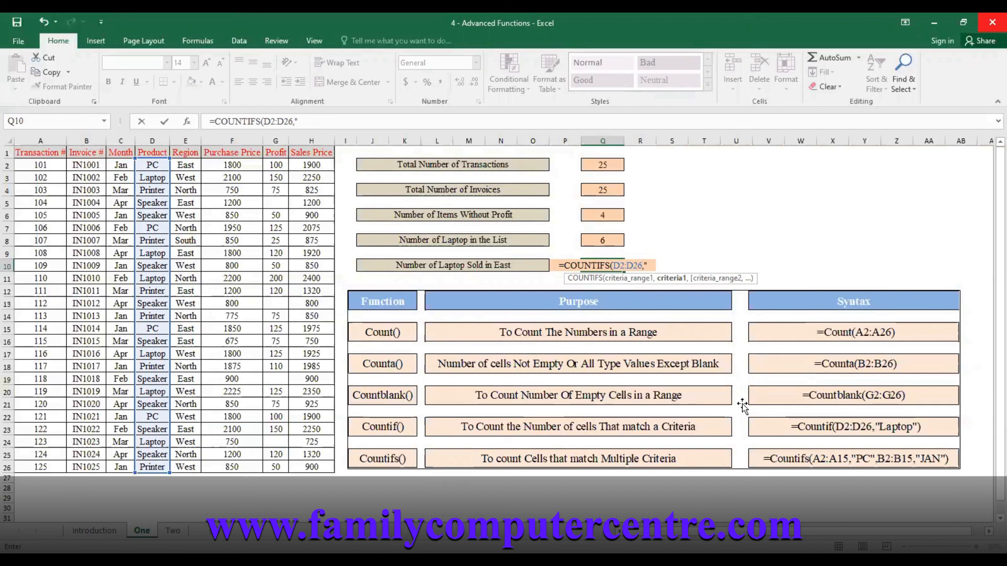
pyautogui.write('Laptop",')
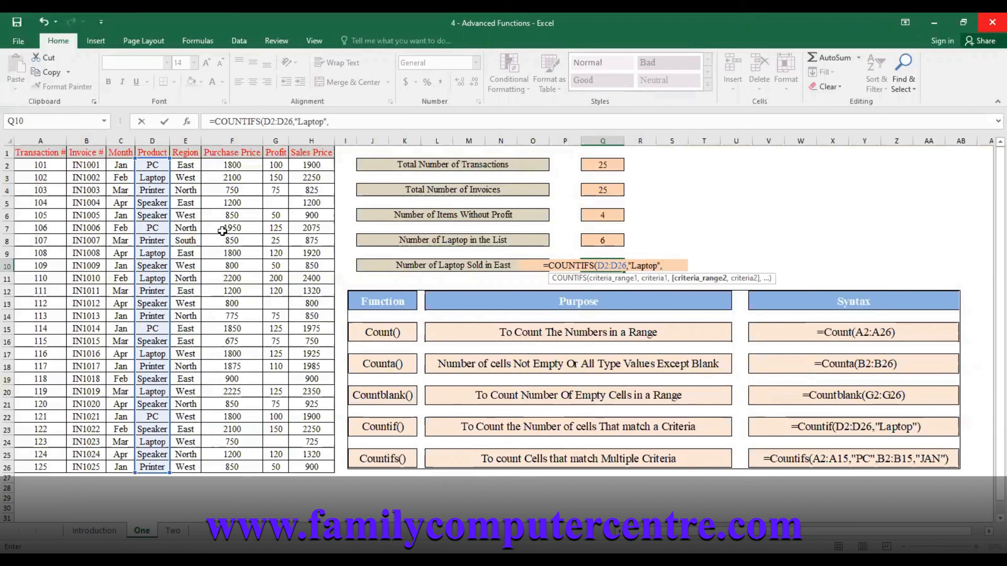
# Complete the COUNTIFS formula in Q10 with the Region range E2:E26 and the criterion "East"
pyautogui.click(188, 167)
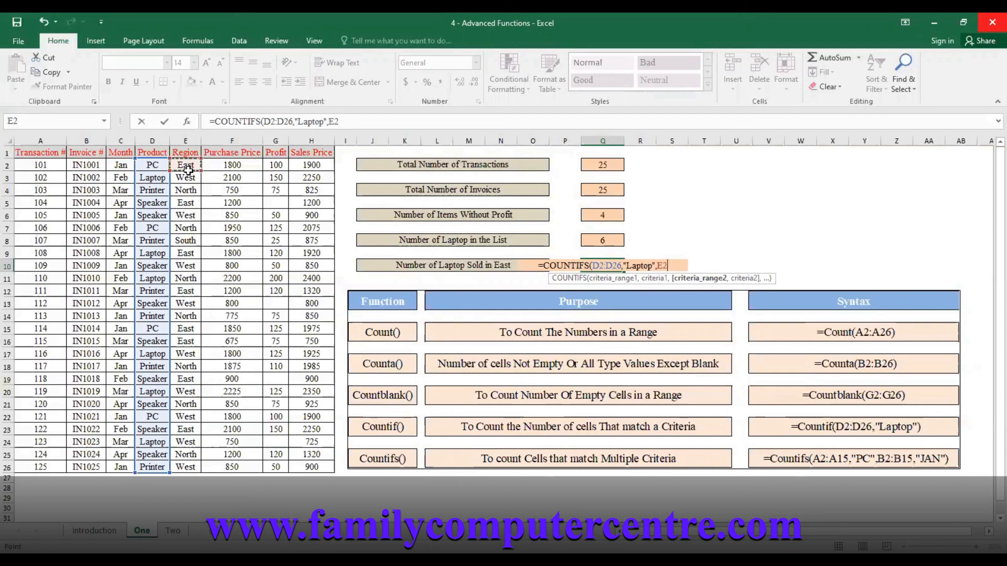
pyautogui.moveTo(188, 170); pyautogui.dragTo(186, 468)
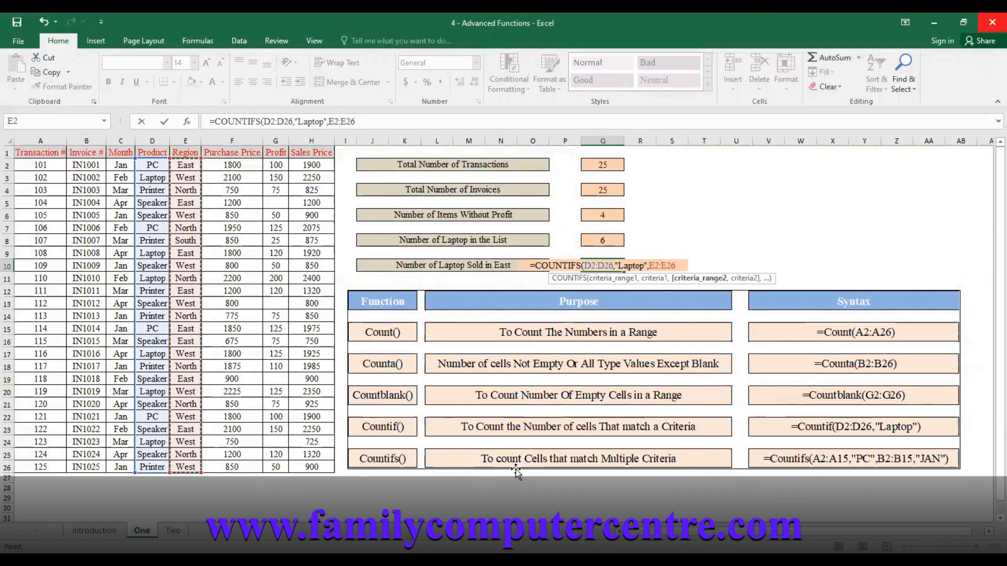
pyautogui.write(',"East")')
pyautogui.press('Return')
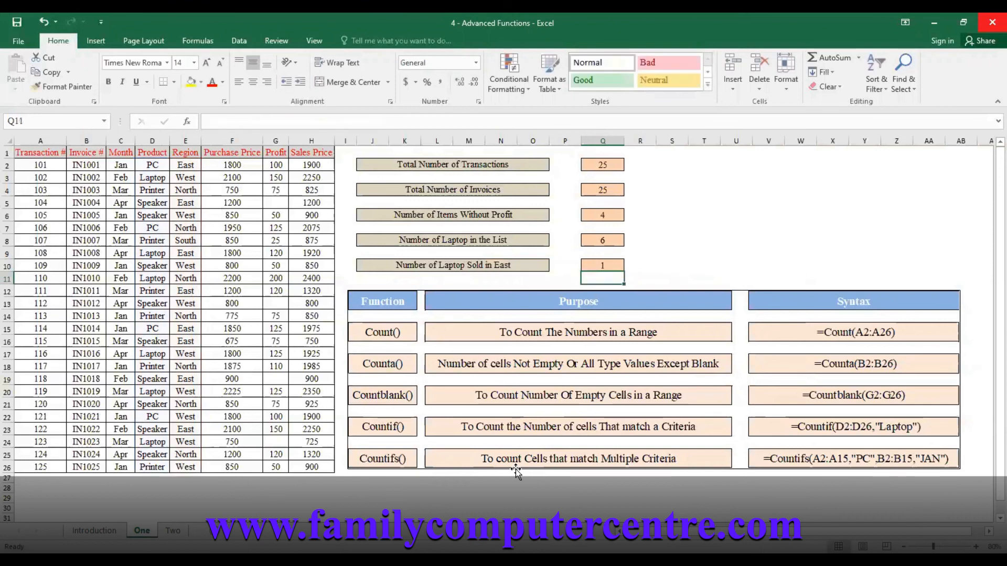